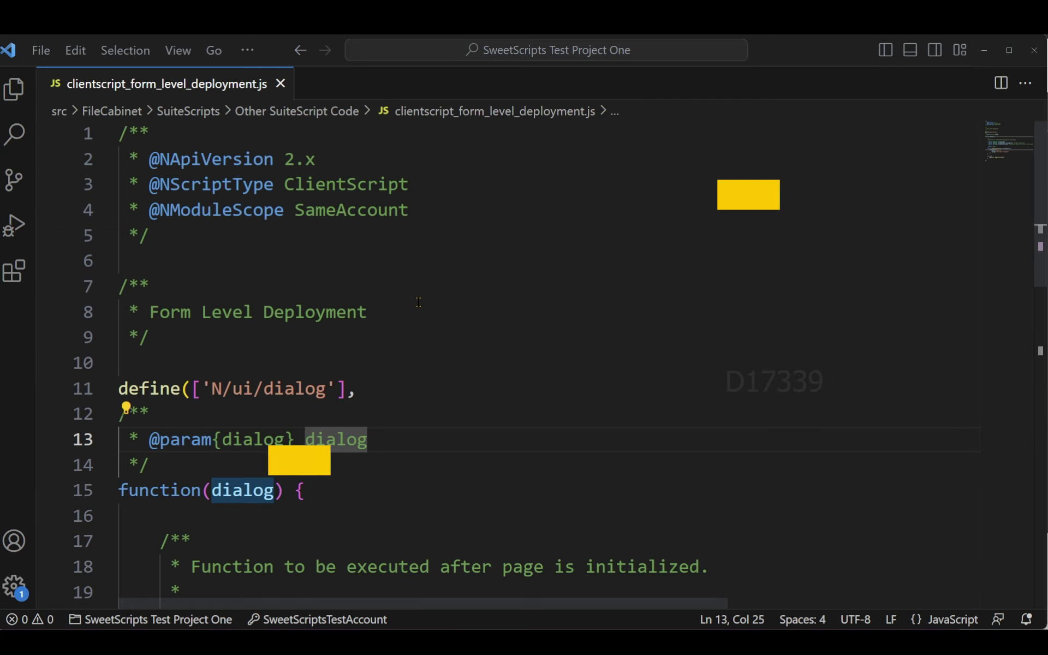
Review the script's Form Level Deployment comment and the pageInitFormLevel dialog.alert 'Form Level Deployment!'.
{"action": "mouse_move", "coordinate": [366, 312]}
{"action": "left_mouse_down"}
{"action": "mouse_move", "coordinate": [151, 313]}
{"action": "mouse_move", "coordinate": [368, 312]}
{"action": "left_mouse_up"}
{"action": "key", "text": "Down"}
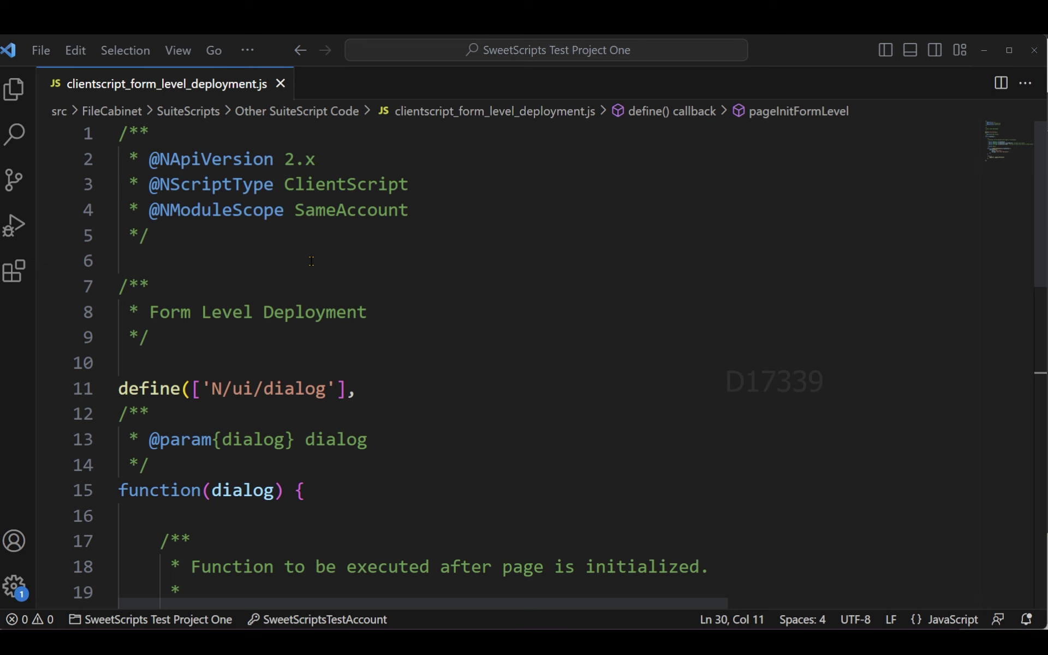
{"action": "scroll", "coordinate": [311, 260], "scroll_direction": "down", "scroll_amount": 6}
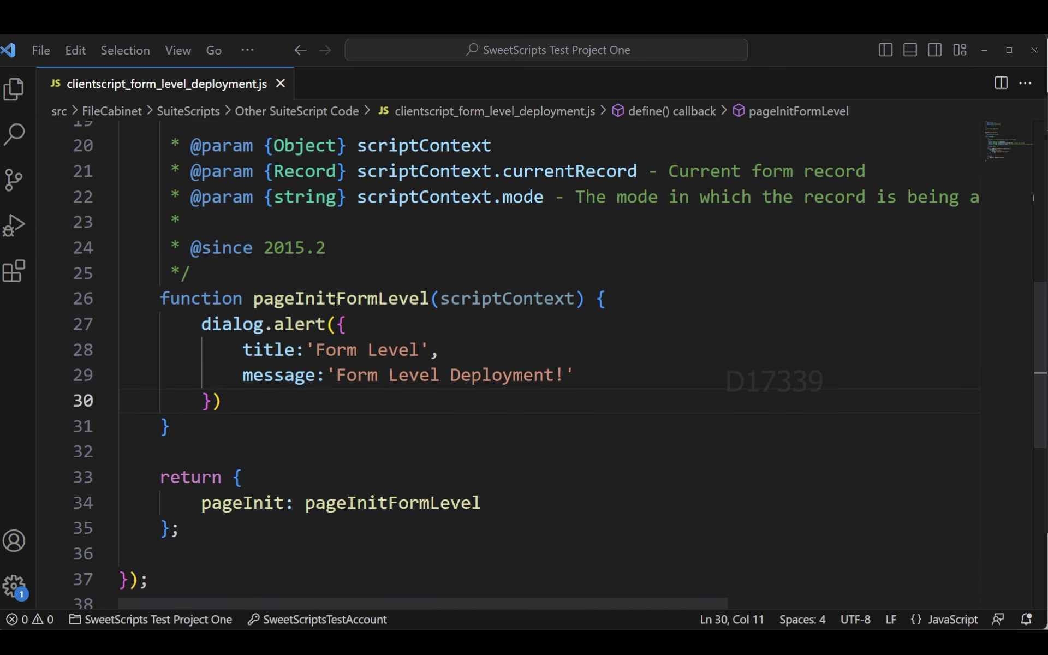
{"action": "double_click", "coordinate": [336, 301]}
{"action": "left_click_drag", "start_coordinate": [201, 324], "coordinate": [261, 388]}
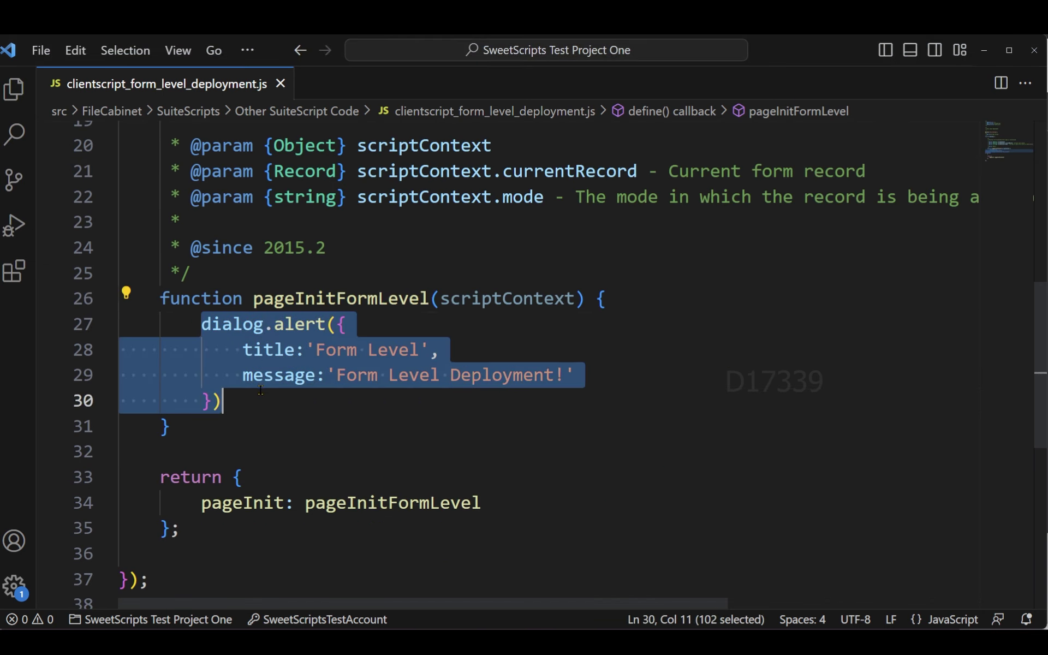
{"action": "left_click", "coordinate": [313, 404]}
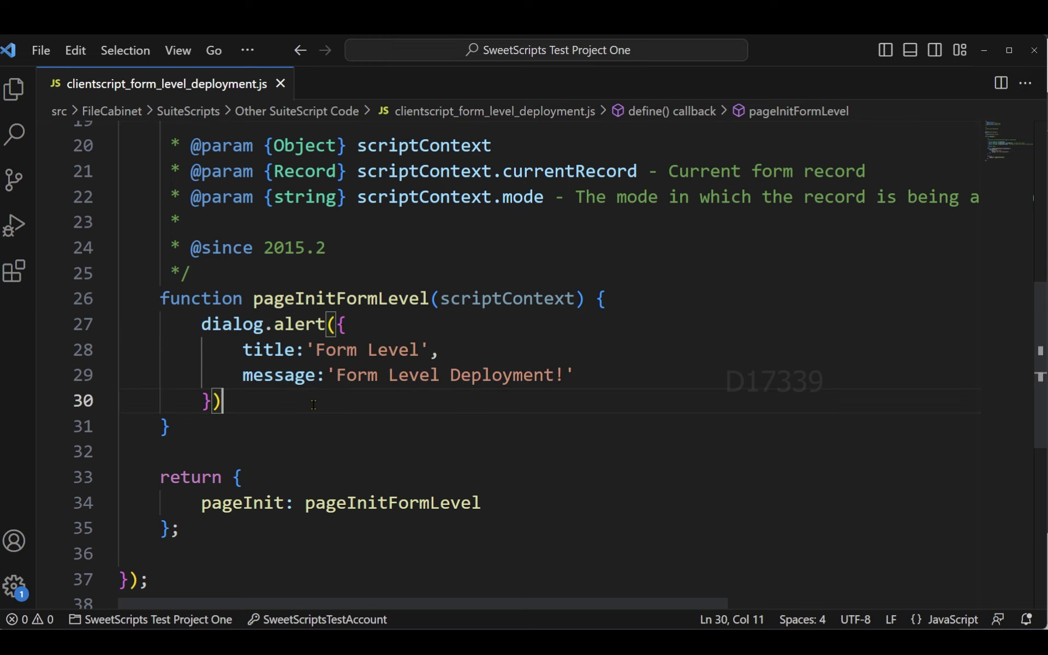
{"action": "left_click_drag", "start_coordinate": [335, 375], "coordinate": [557, 378]}
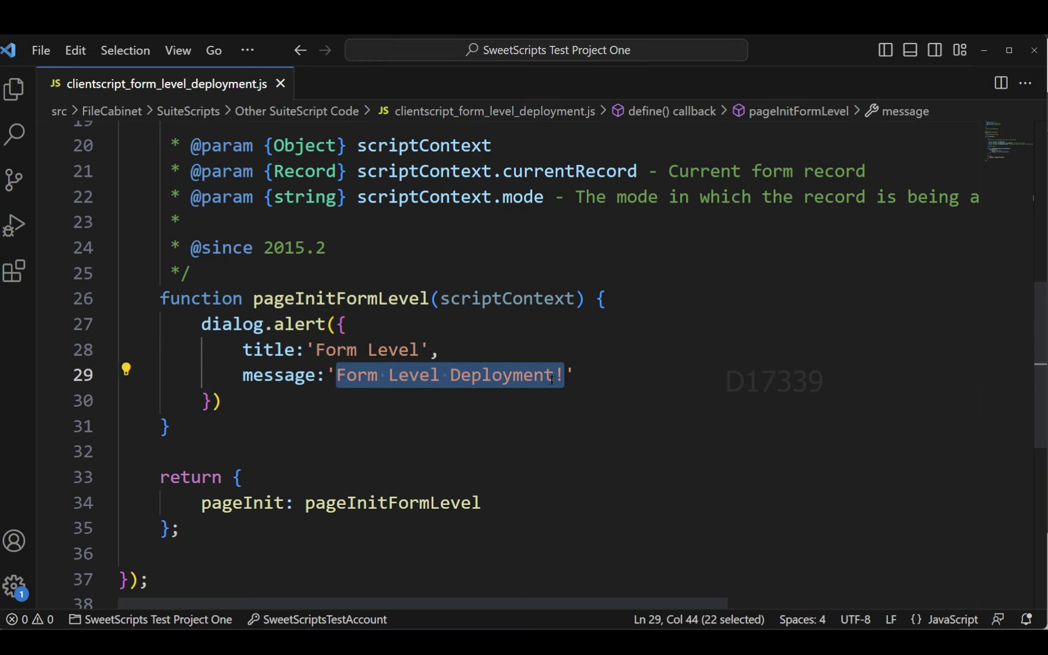
{"action": "left_click", "coordinate": [287, 402]}
Check the dialog module import, then upload clientscript_form_level_deployment.js to NetSuite with Ctrl+Alt+U.
{"action": "scroll", "coordinate": [288, 391], "scroll_direction": "up", "scroll_amount": 5}
{"action": "left_click", "coordinate": [288, 391]}
{"action": "double_click", "coordinate": [288, 391]}
{"action": "scroll", "coordinate": [325, 421], "scroll_direction": "down", "scroll_amount": 4}
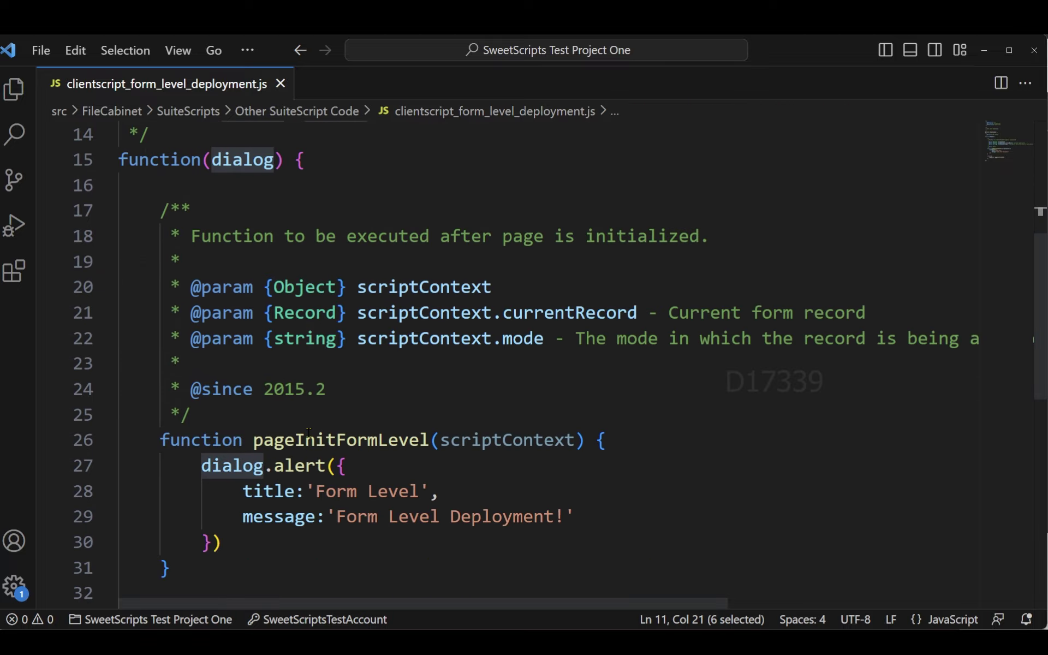
{"action": "left_click", "coordinate": [212, 469]}
{"action": "key", "text": "ctrl+alt+u"}
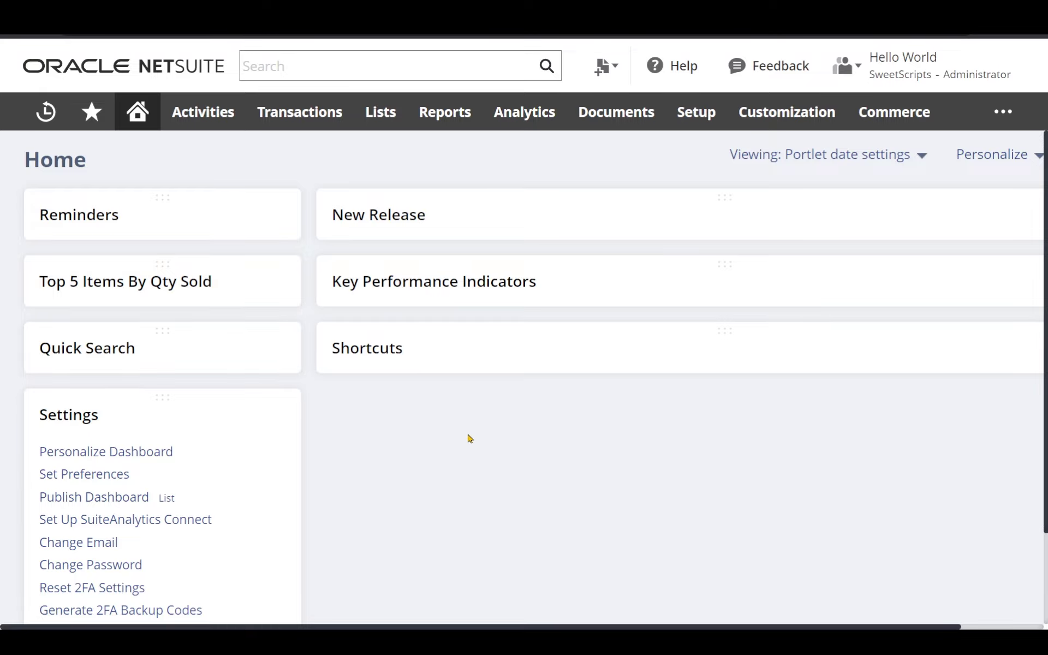
Start a new customer record from Lists > Relationships > Customers > New.
{"action": "mouse_move", "coordinate": [390, 120]}
{"action": "mouse_move", "coordinate": [396, 265]}
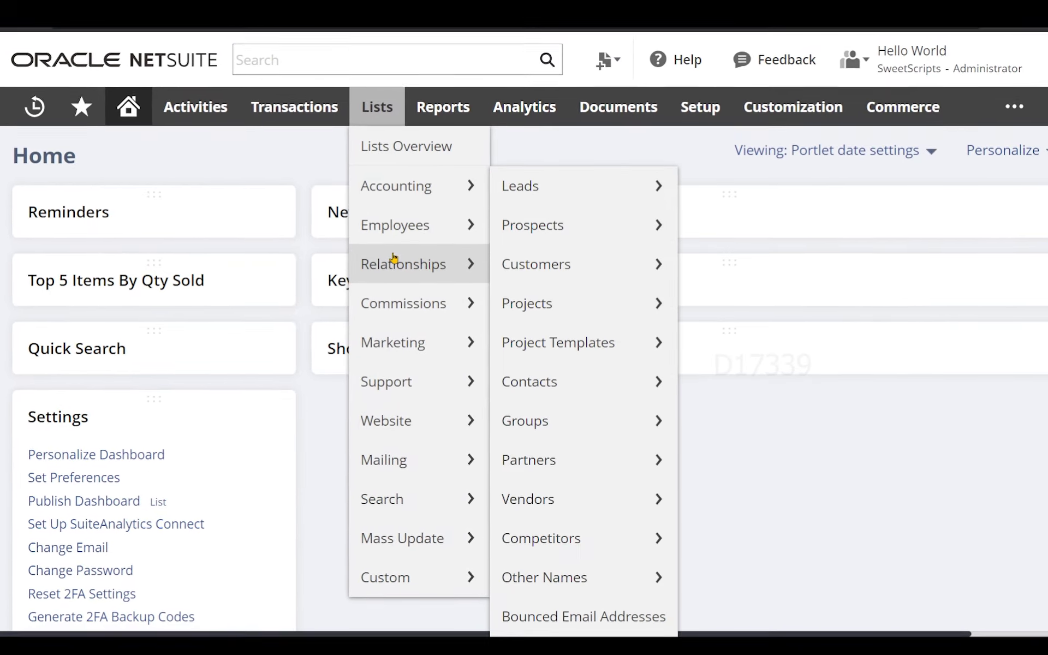
{"action": "mouse_move", "coordinate": [502, 262]}
{"action": "left_click", "coordinate": [708, 261]}
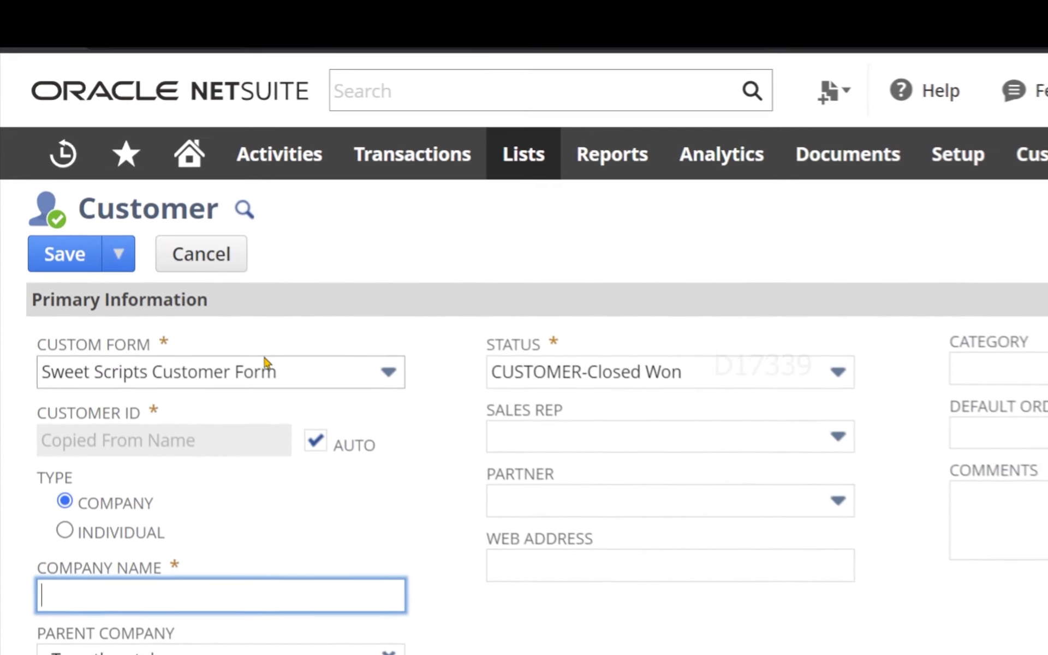
Change the Custom Form to Standard Customer Form and reopen the form list.
{"action": "left_click", "coordinate": [309, 368]}
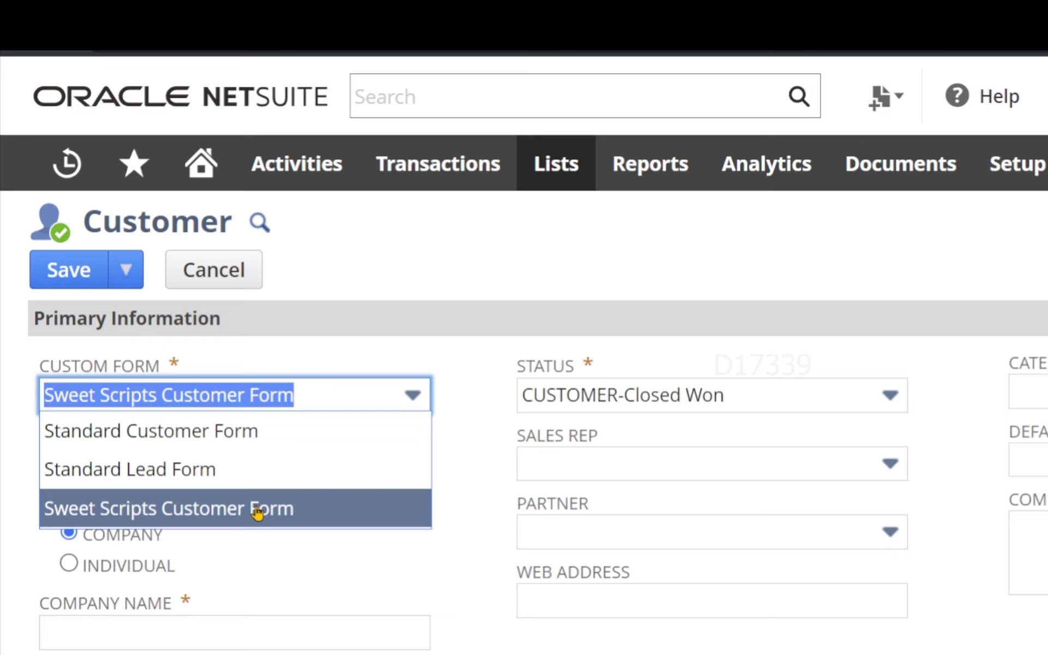
{"action": "left_click", "coordinate": [276, 433]}
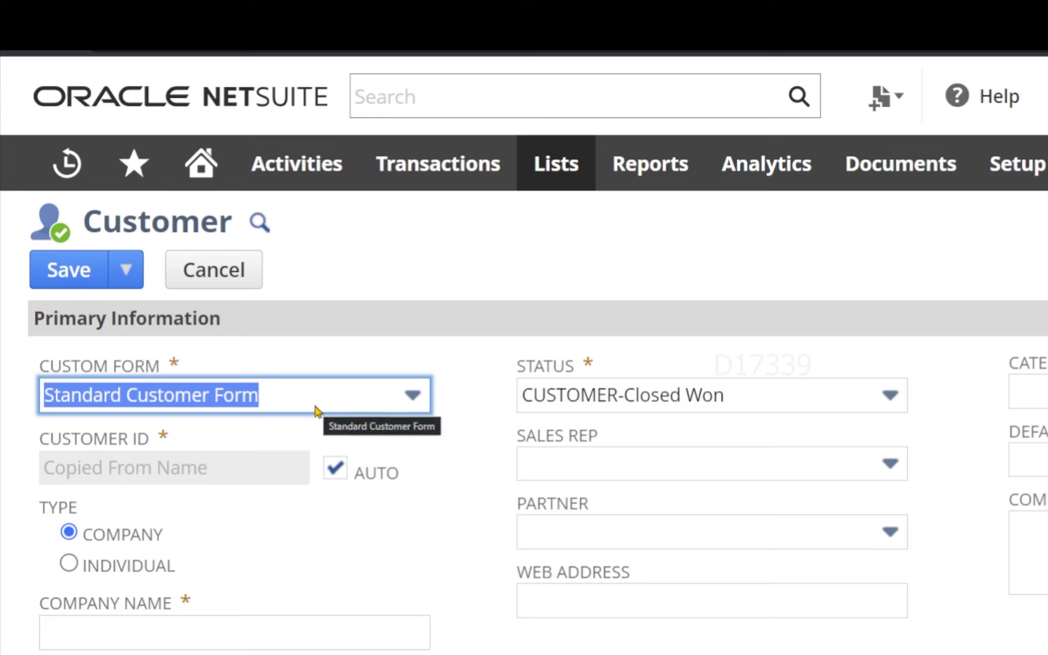
{"action": "left_click", "coordinate": [441, 289]}
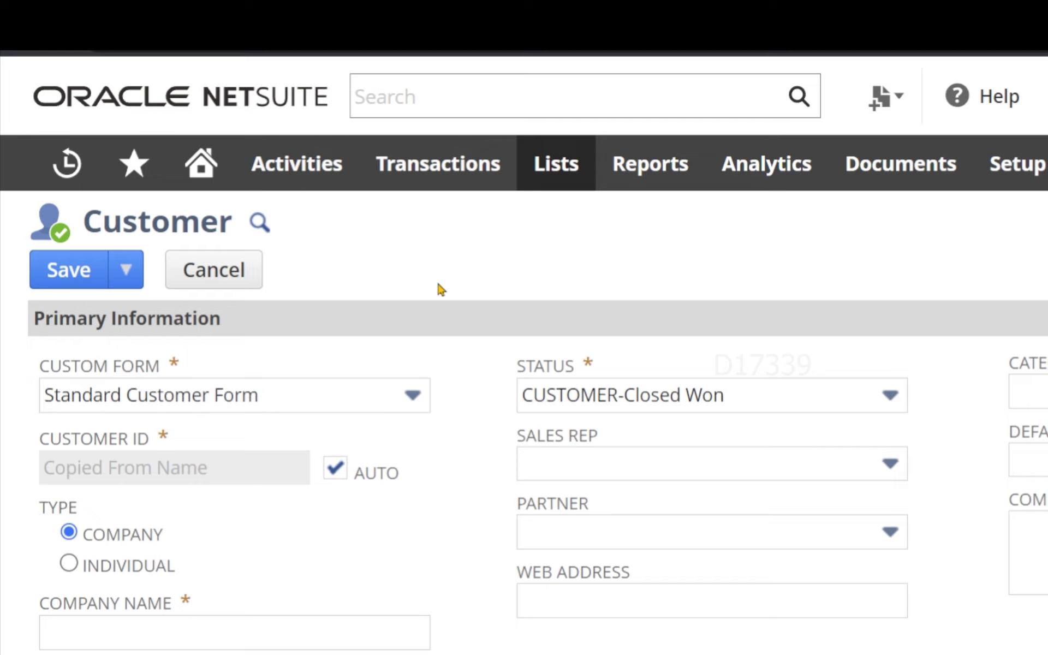
{"action": "left_click", "coordinate": [412, 395]}
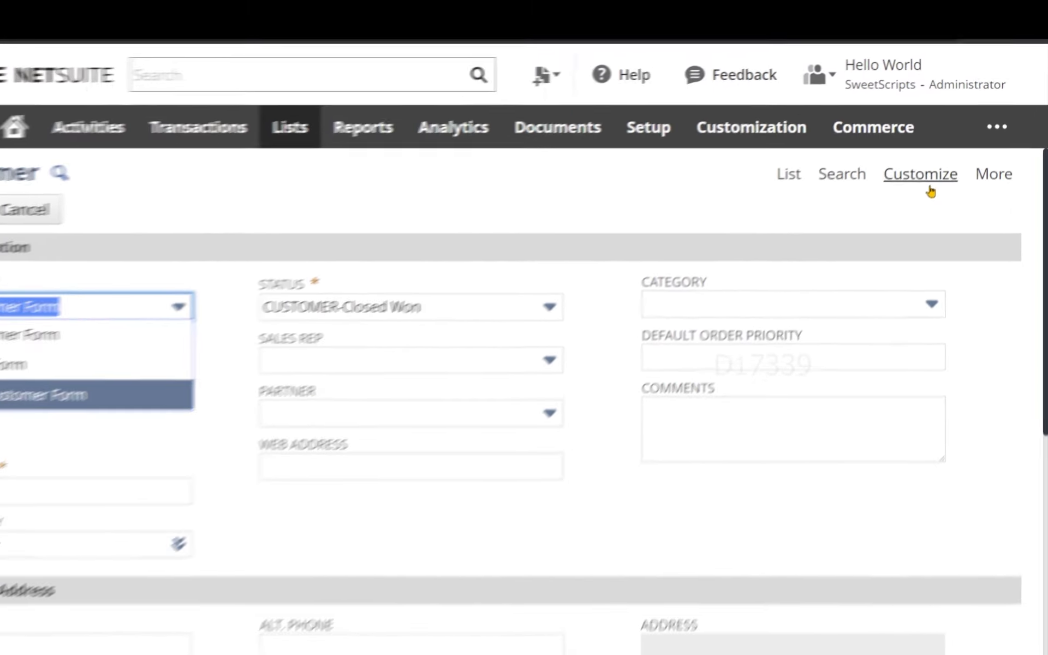
Go to Customization > Forms > Entry Forms to list the custom entry forms.
{"action": "mouse_move", "coordinate": [936, 157]}
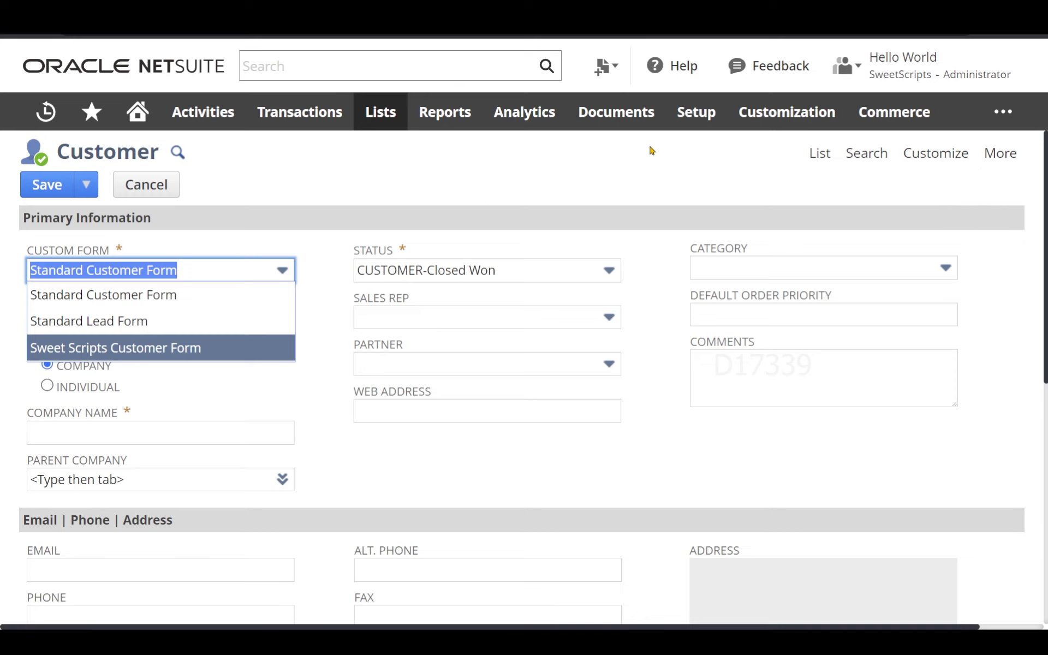
{"action": "mouse_move", "coordinate": [768, 113]}
{"action": "mouse_move", "coordinate": [776, 240]}
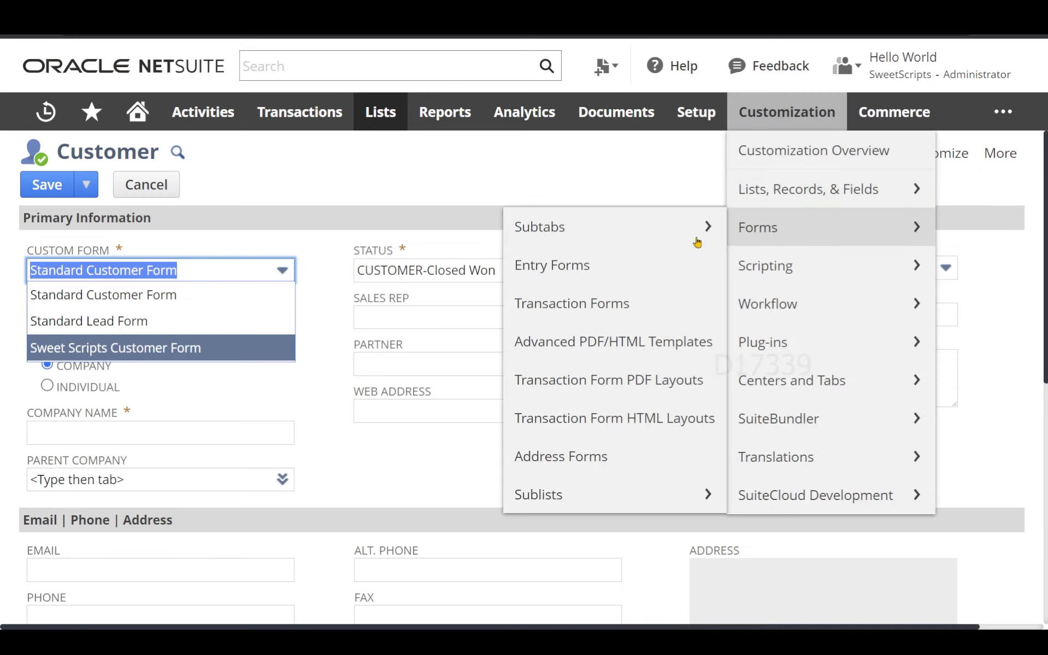
{"action": "left_click", "coordinate": [600, 265]}
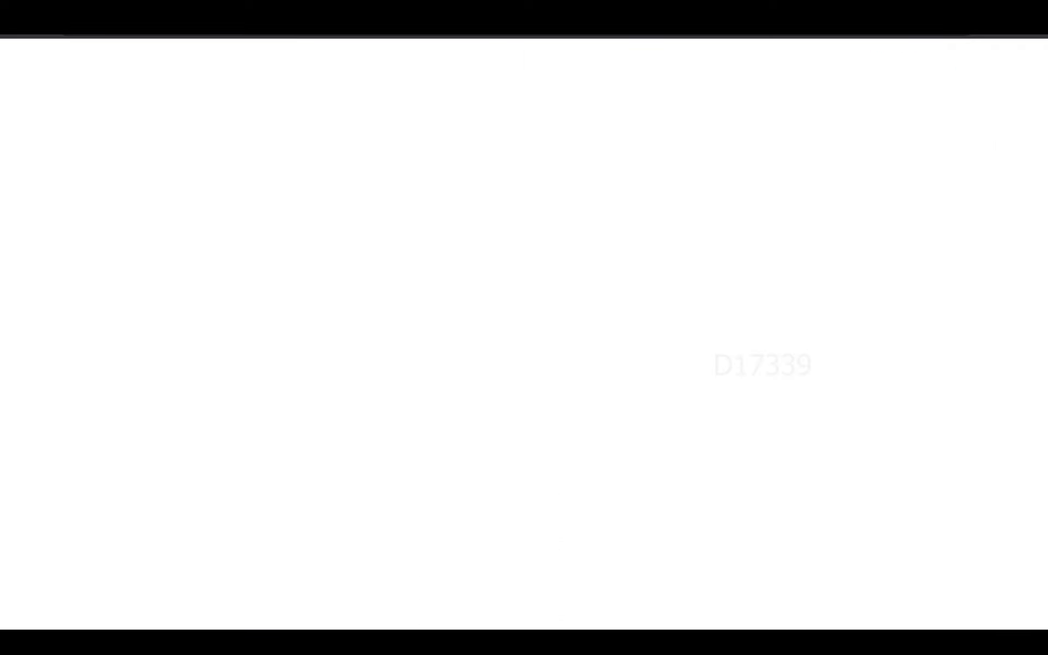
Find 'sweet script' on the page and edit the Sweet Scripts Customer Form.
{"action": "key", "text": "ctrl+f"}
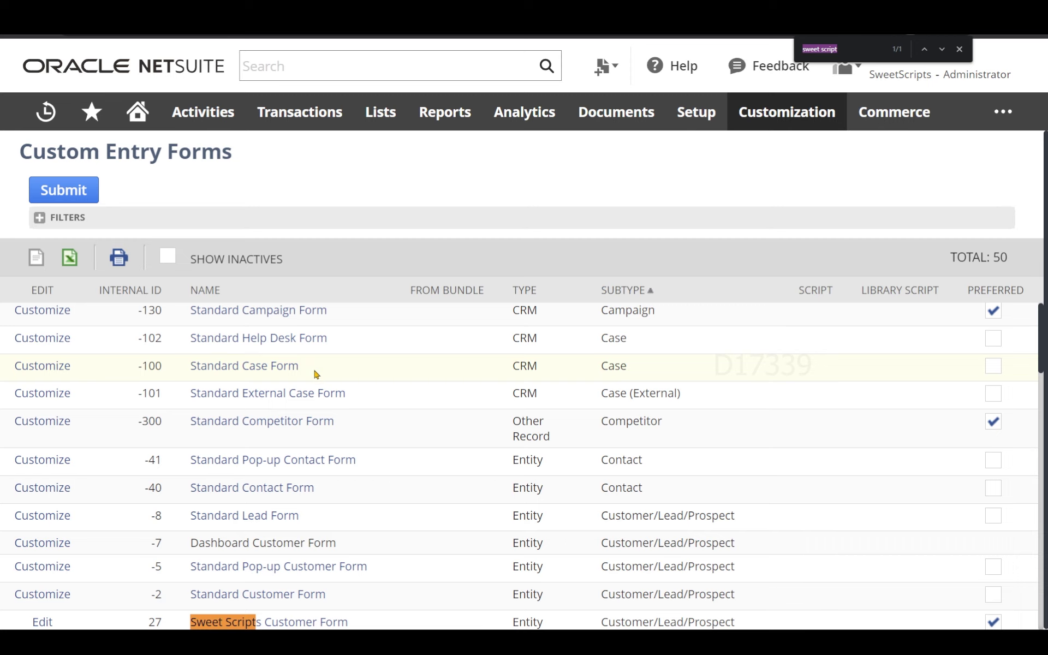
{"action": "scroll", "coordinate": [318, 385], "scroll_direction": "down", "scroll_amount": 3}
{"action": "scroll", "coordinate": [319, 387], "scroll_direction": "down", "scroll_amount": 3}
{"action": "left_click_drag", "start_coordinate": [369, 405], "coordinate": [183, 406]}
{"action": "left_click", "coordinate": [42, 404]}
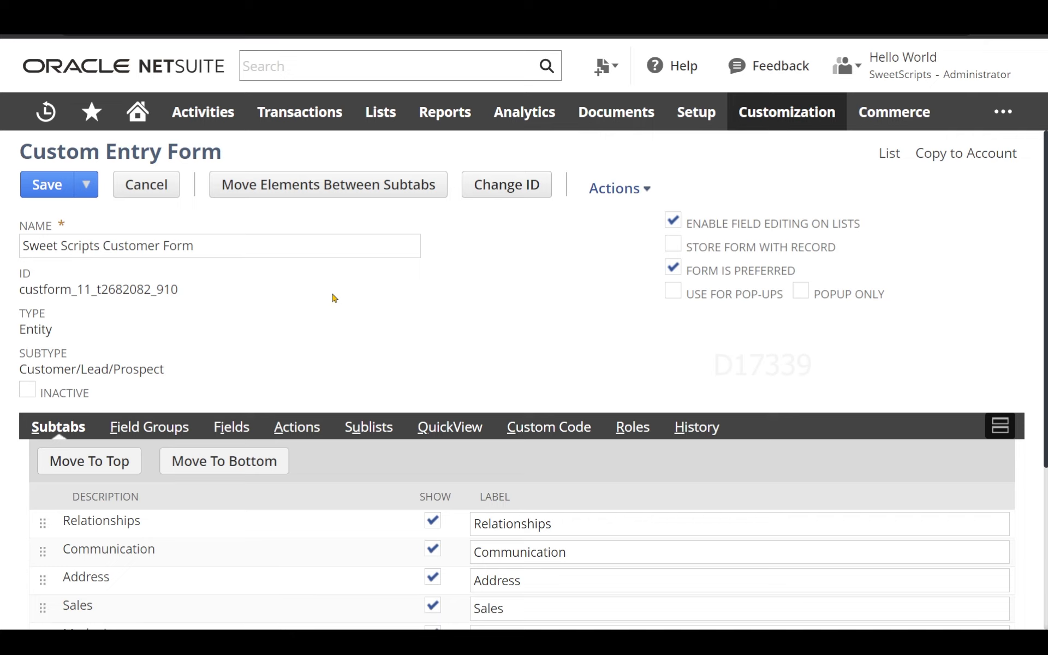
Check Custom Code uses clientscript_form_level_deployment.js, API 2.0, Page Init enabled, then return to forms list.
{"action": "left_click", "coordinate": [540, 428]}
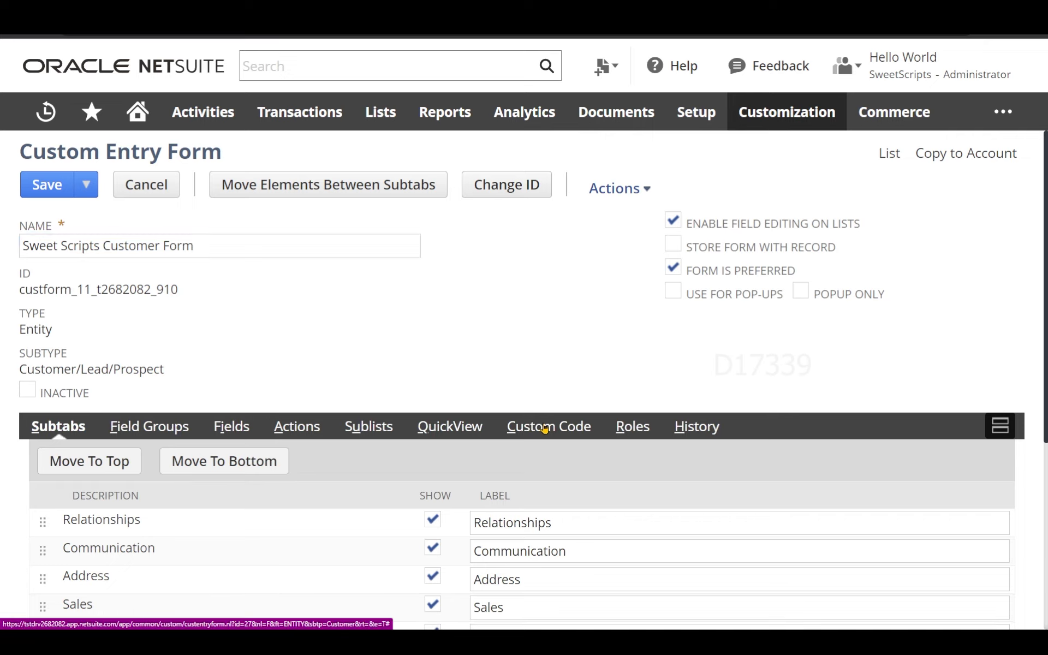
{"action": "mouse_move", "coordinate": [204, 477]}
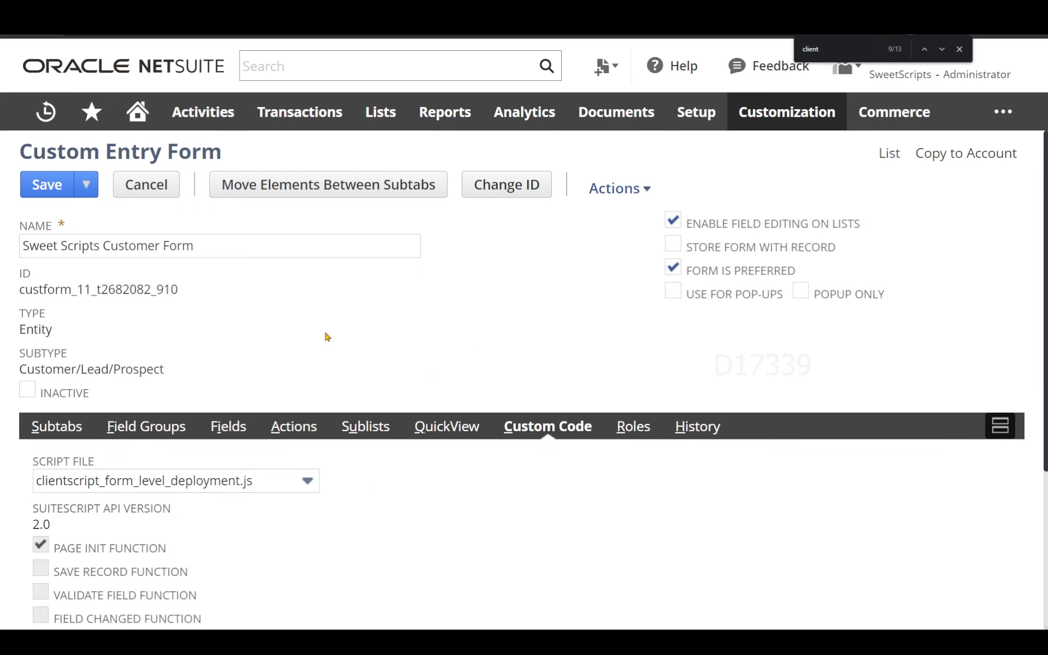
{"action": "mouse_move", "coordinate": [230, 485]}
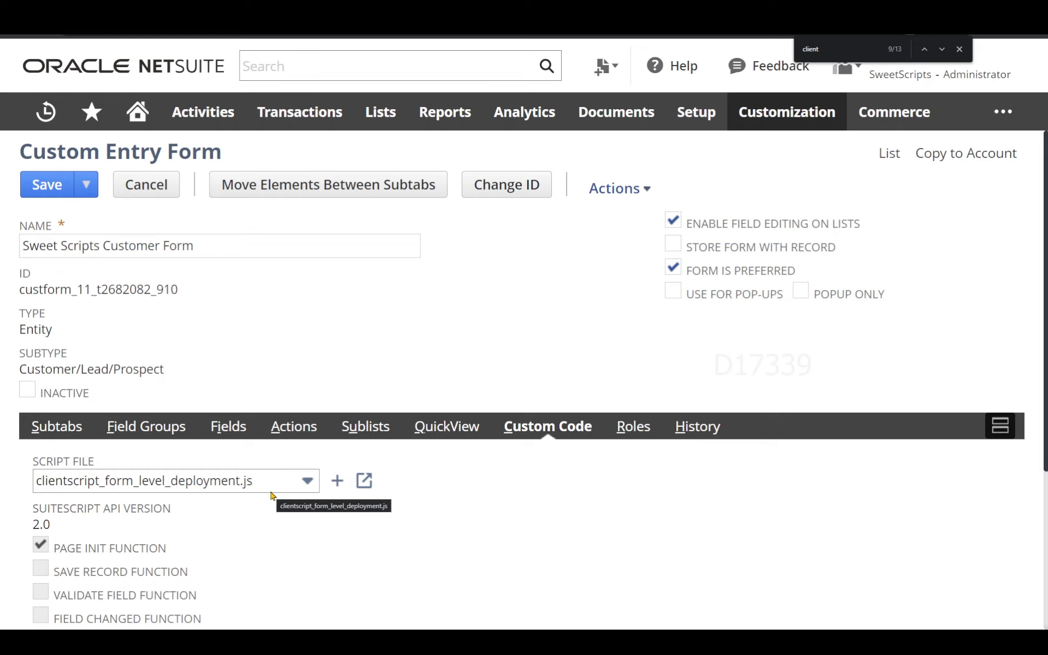
{"action": "scroll", "coordinate": [410, 331], "scroll_direction": "down", "scroll_amount": 2}
{"action": "scroll", "coordinate": [410, 331], "scroll_direction": "down", "scroll_amount": 1}
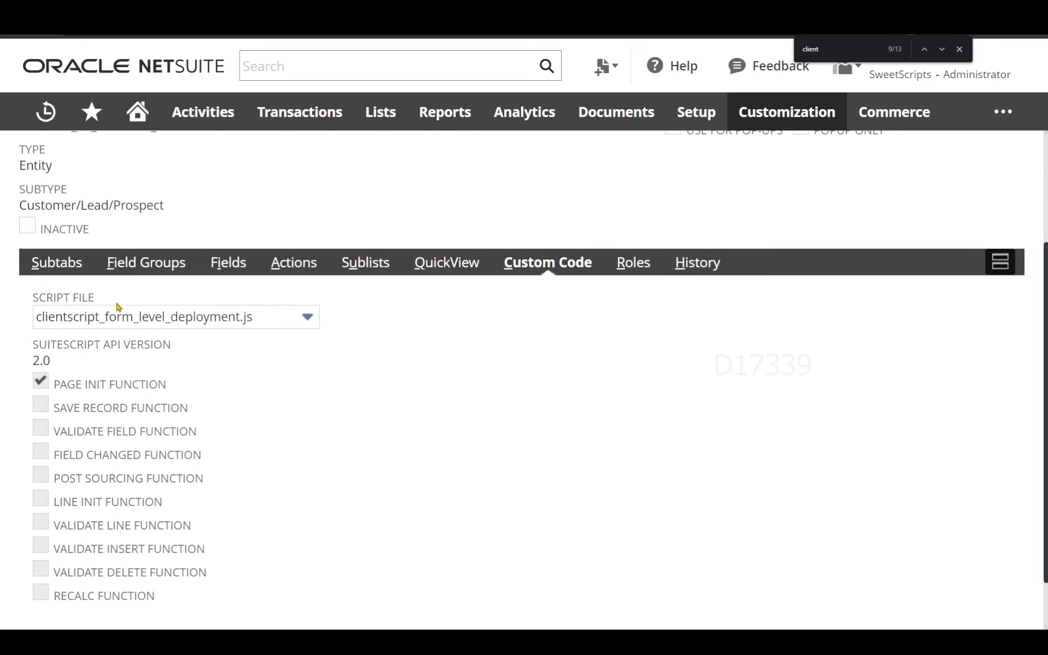
{"action": "scroll", "coordinate": [122, 313], "scroll_direction": "down", "scroll_amount": 1}
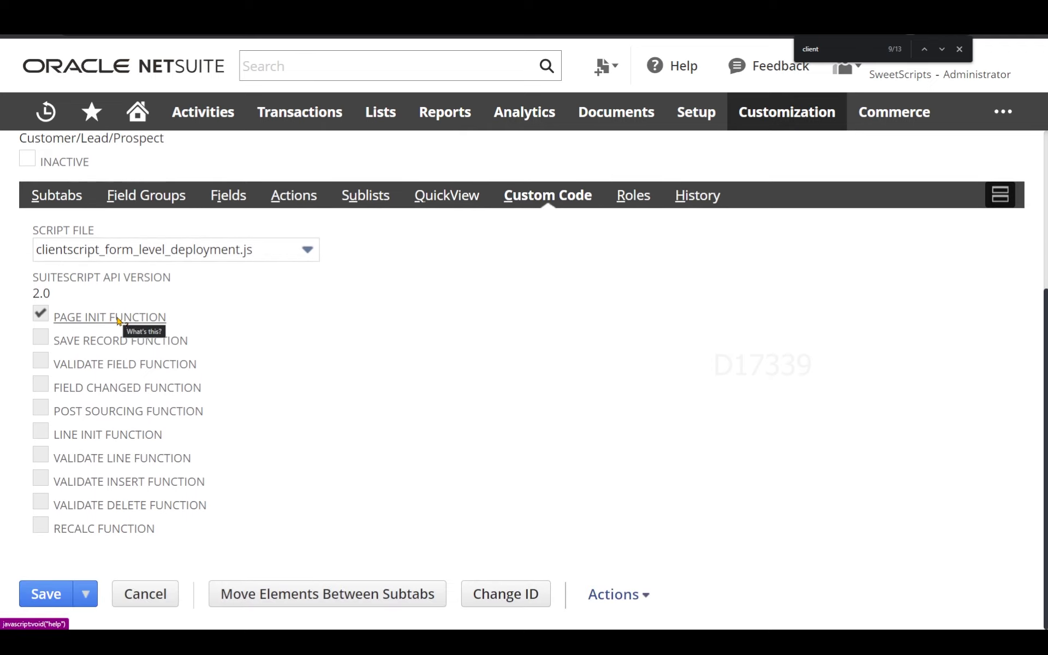
{"action": "scroll", "coordinate": [273, 356], "scroll_direction": "up", "scroll_amount": 5}
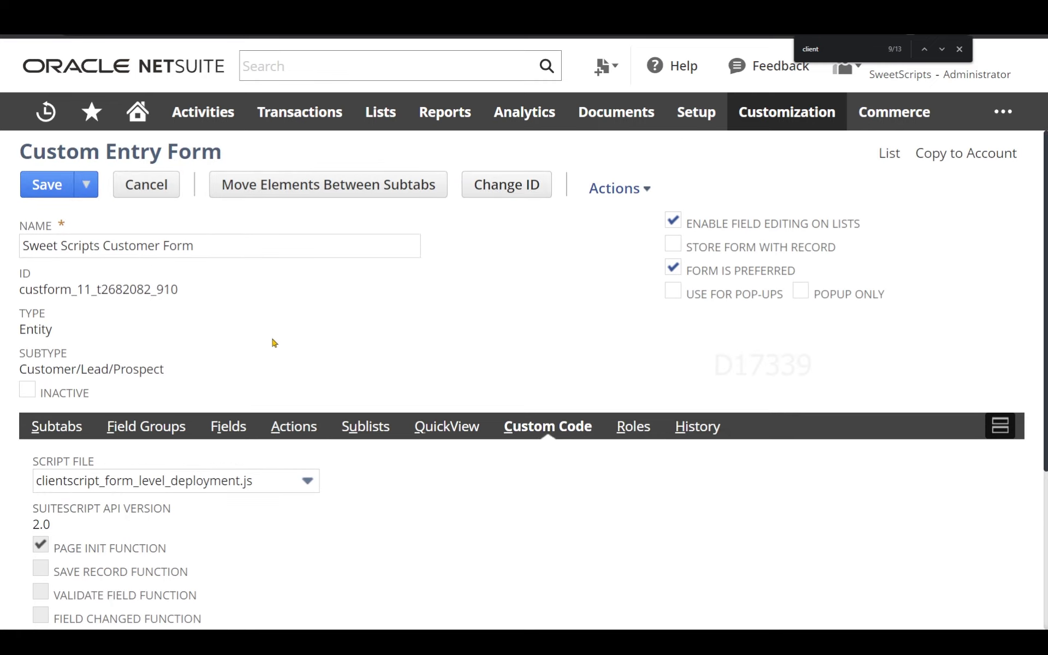
{"action": "key", "text": "F5"}
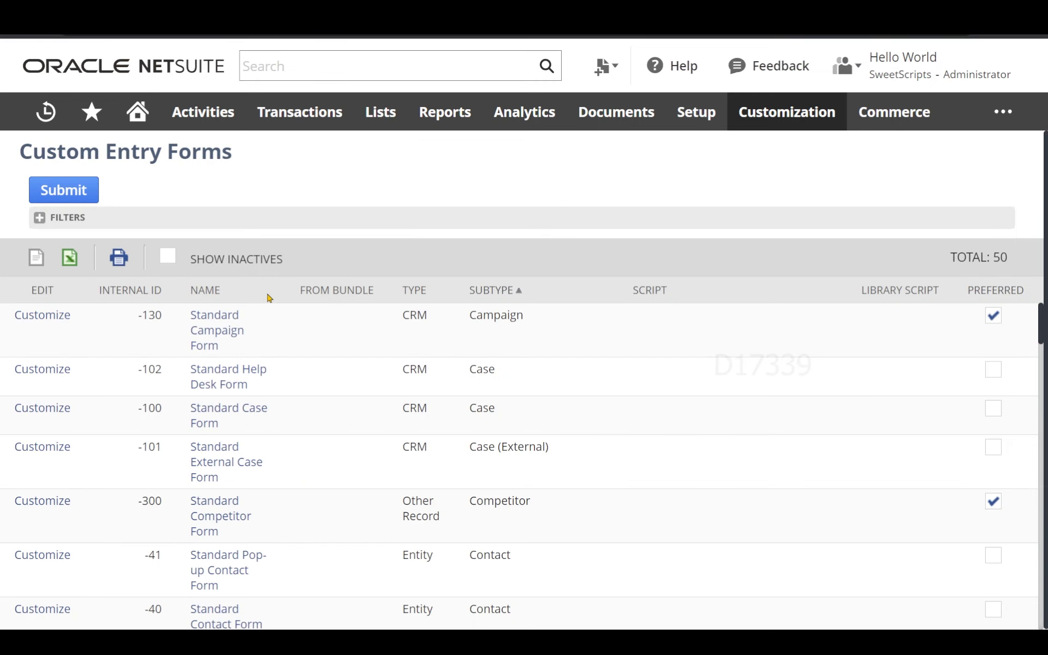
Scroll to the Sweet Scripts Customer Form row showing clientscript_form_level_deployment.js in its Script column.
{"action": "scroll", "coordinate": [305, 431], "scroll_direction": "down", "scroll_amount": 8}
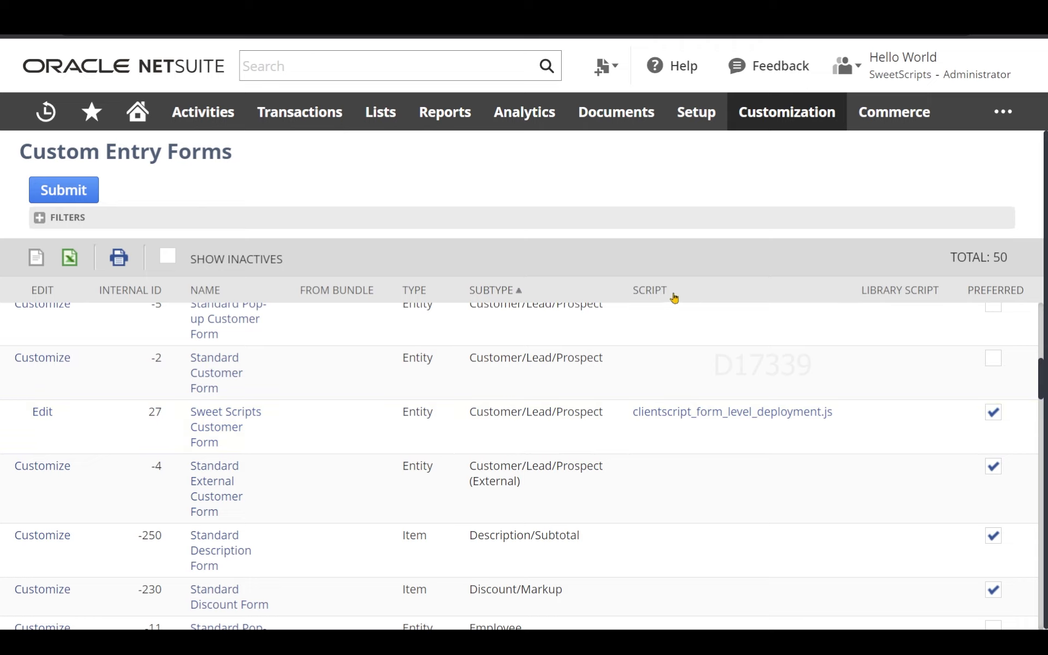
{"action": "left_click_drag", "start_coordinate": [855, 419], "coordinate": [198, 418]}
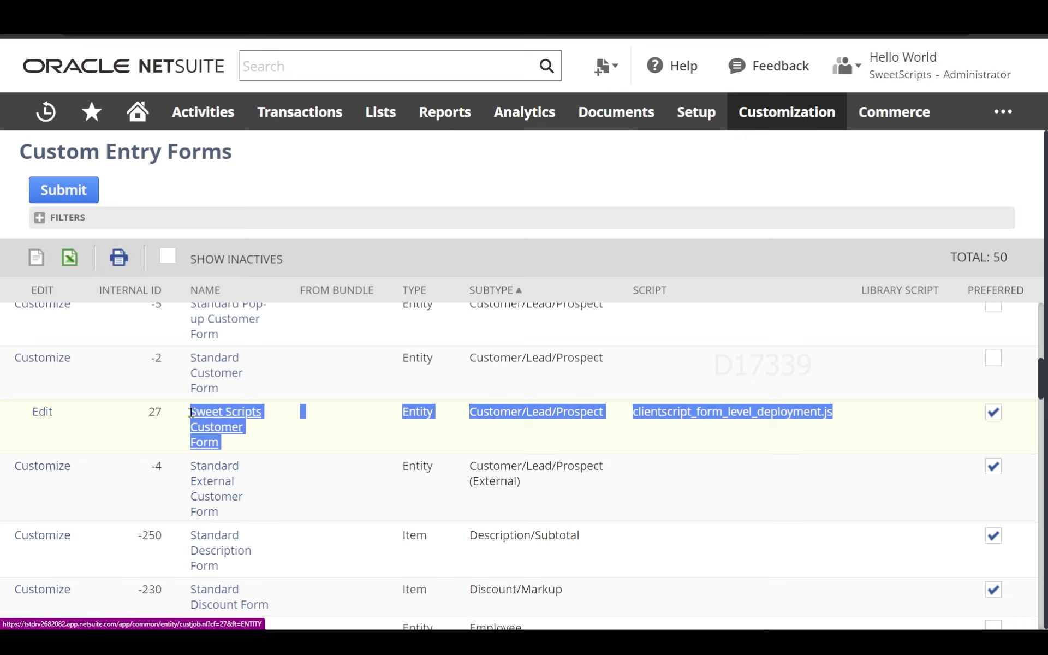
{"action": "left_click", "coordinate": [706, 428]}
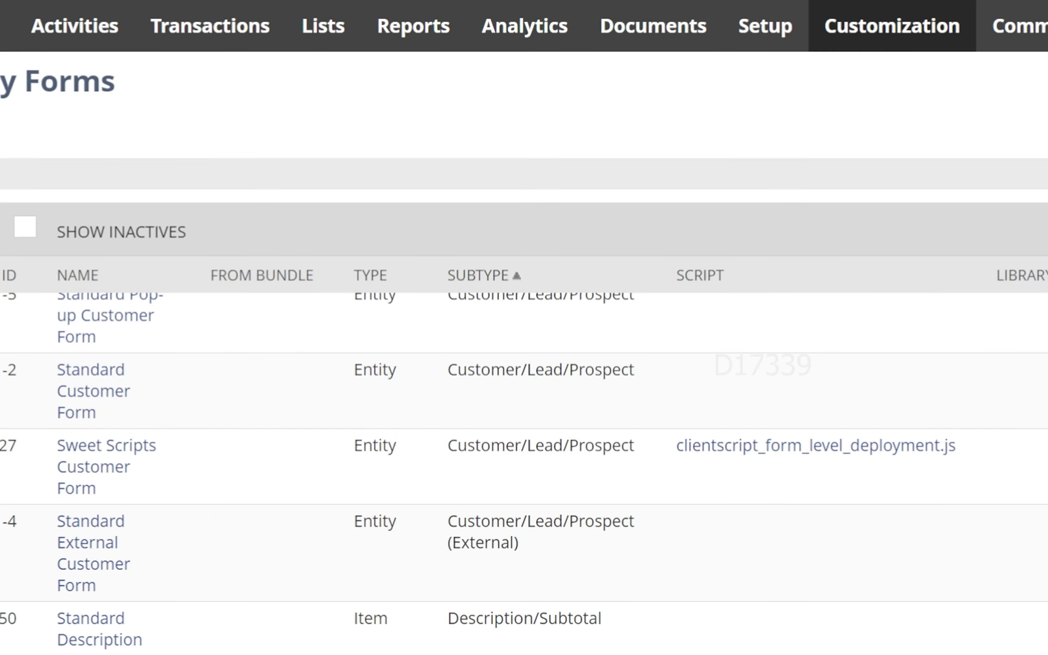
Create a new customer via Lists > Relationships > Customers > New, opening on Sweet Scripts Customer Form.
{"action": "mouse_move", "coordinate": [320, 40]}
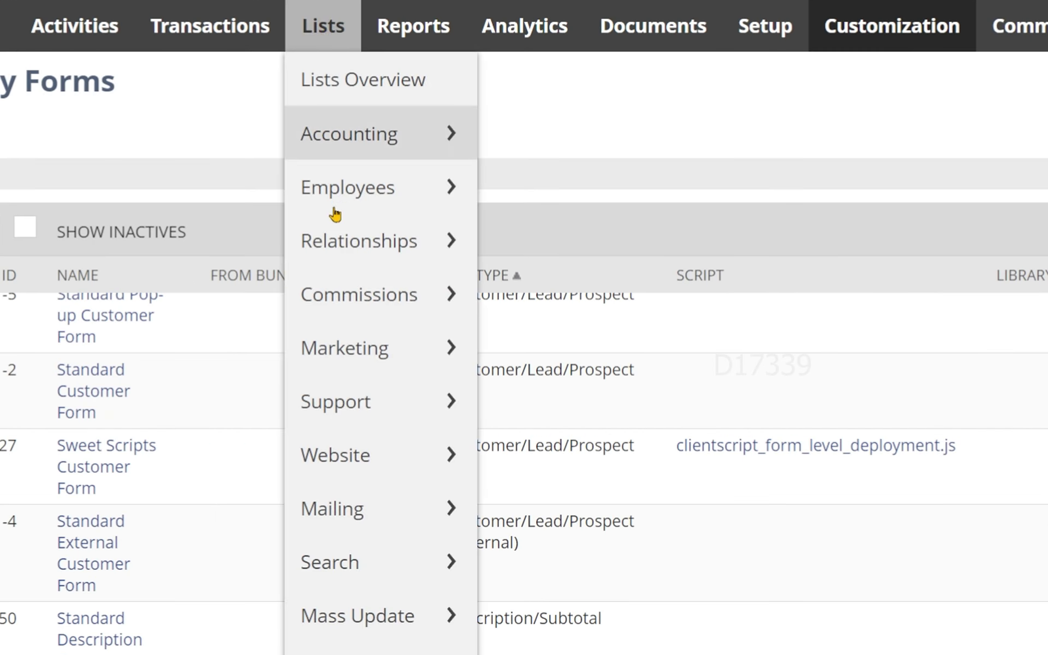
{"action": "mouse_move", "coordinate": [334, 236]}
{"action": "mouse_move", "coordinate": [489, 235]}
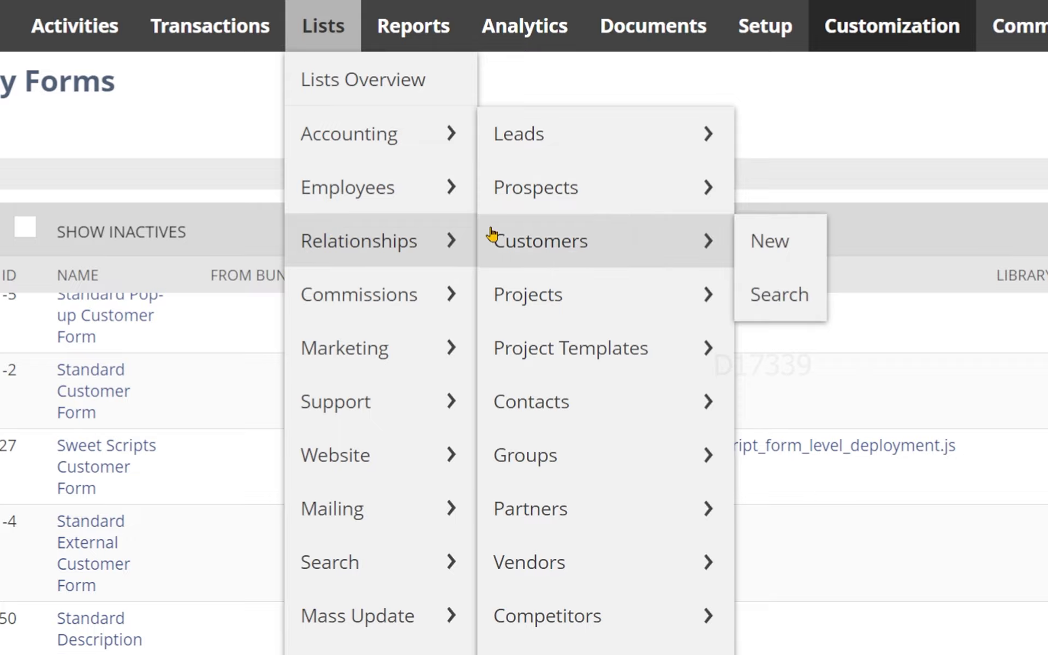
{"action": "left_click", "coordinate": [770, 246]}
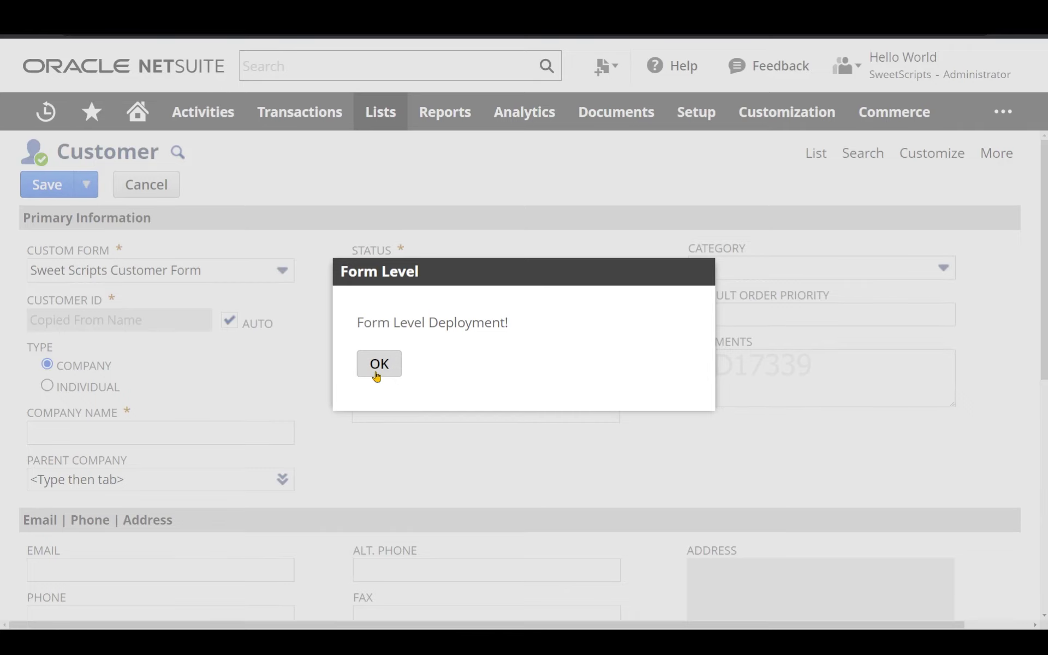
Dismiss the Form Level Deployment! alert and switch the customer to Standard Customer Form.
{"action": "left_click", "coordinate": [379, 364]}
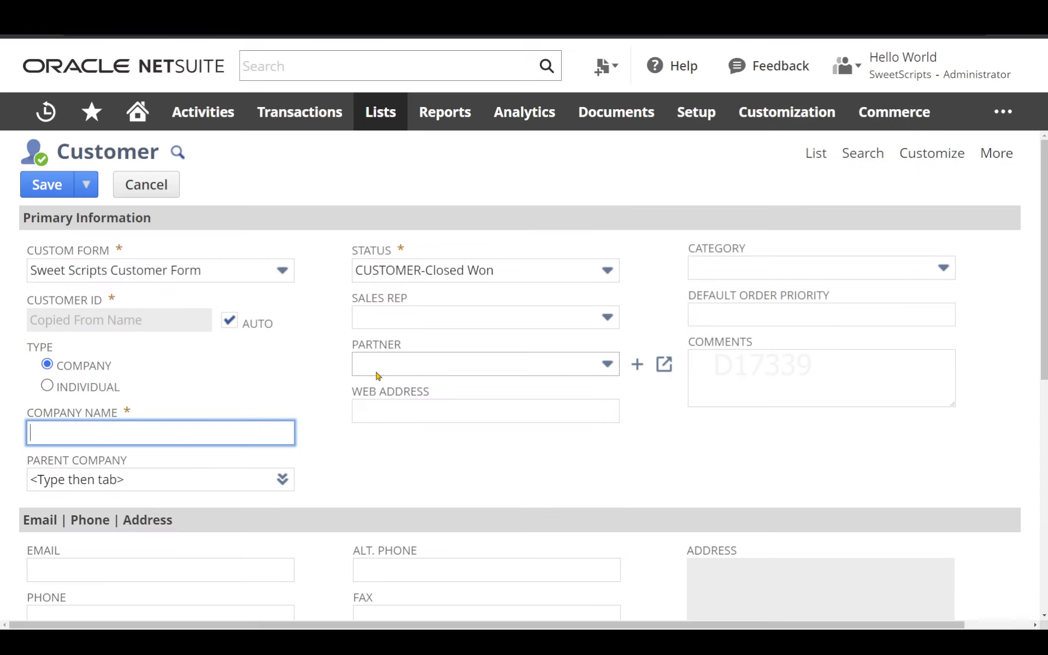
{"action": "left_click", "coordinate": [268, 271]}
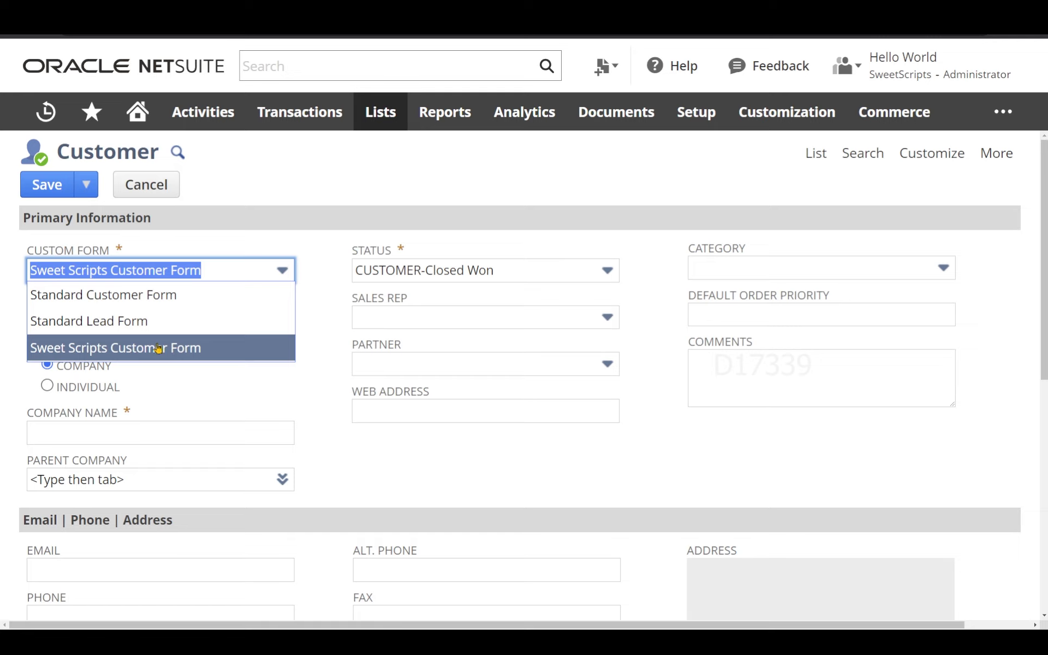
{"action": "left_click", "coordinate": [168, 301]}
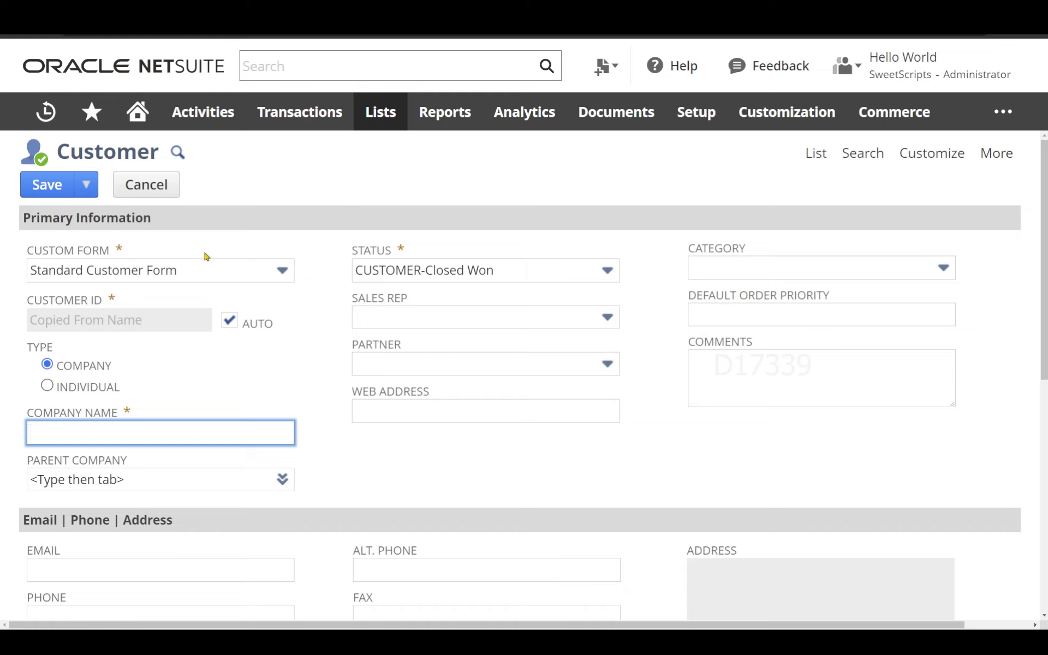
Switch the Custom Form back to Sweet Scripts Customer Form to trigger the alert again.
{"action": "left_click", "coordinate": [148, 428]}
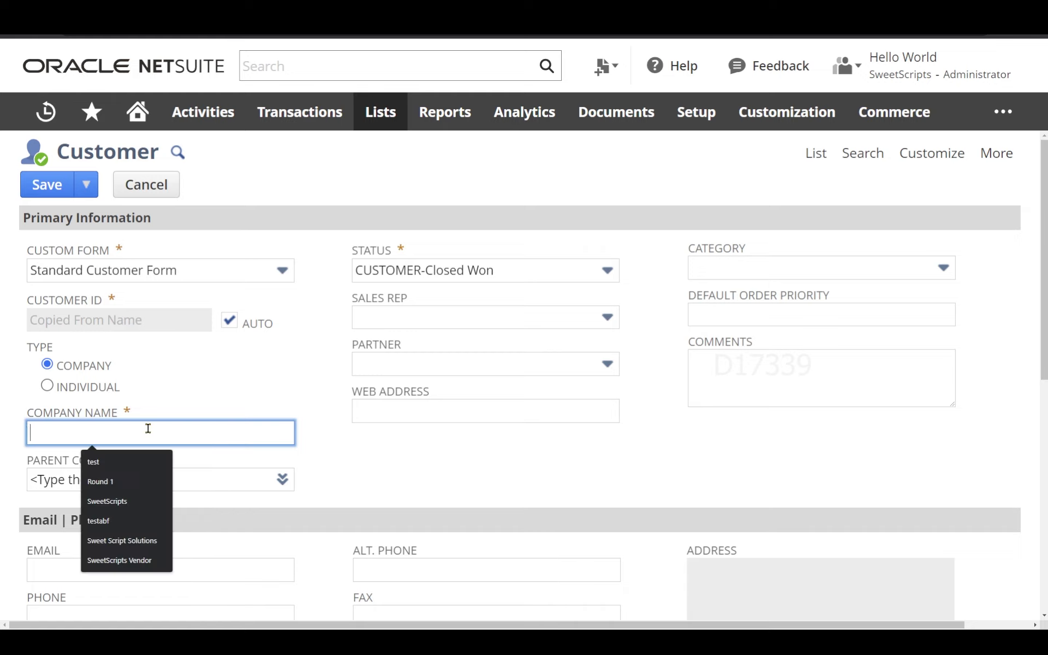
{"action": "left_click", "coordinate": [228, 385]}
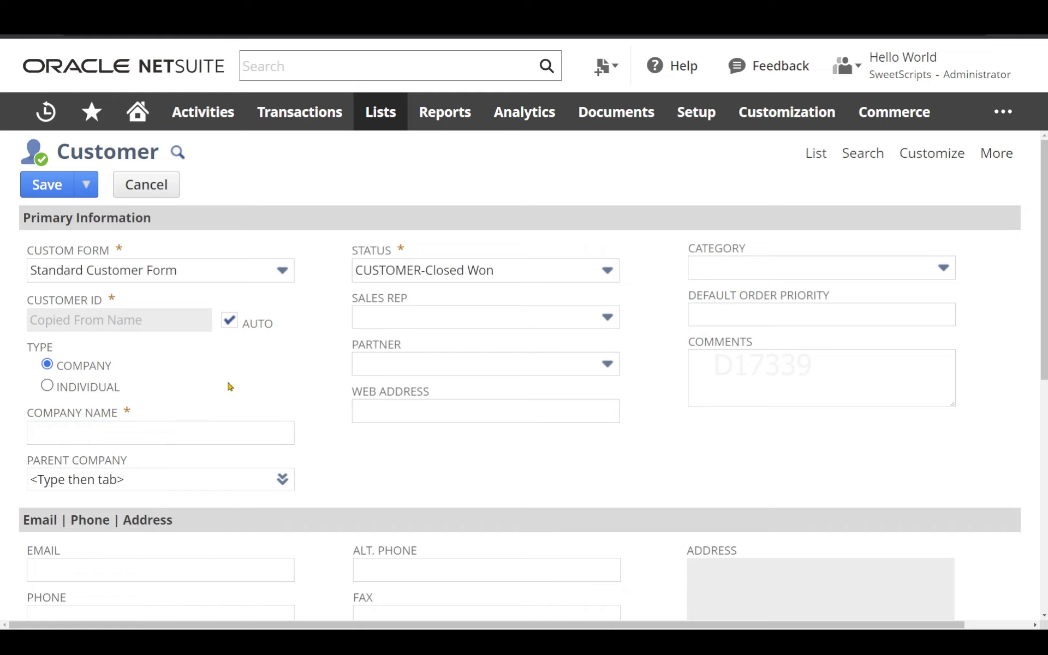
{"action": "left_click", "coordinate": [260, 271]}
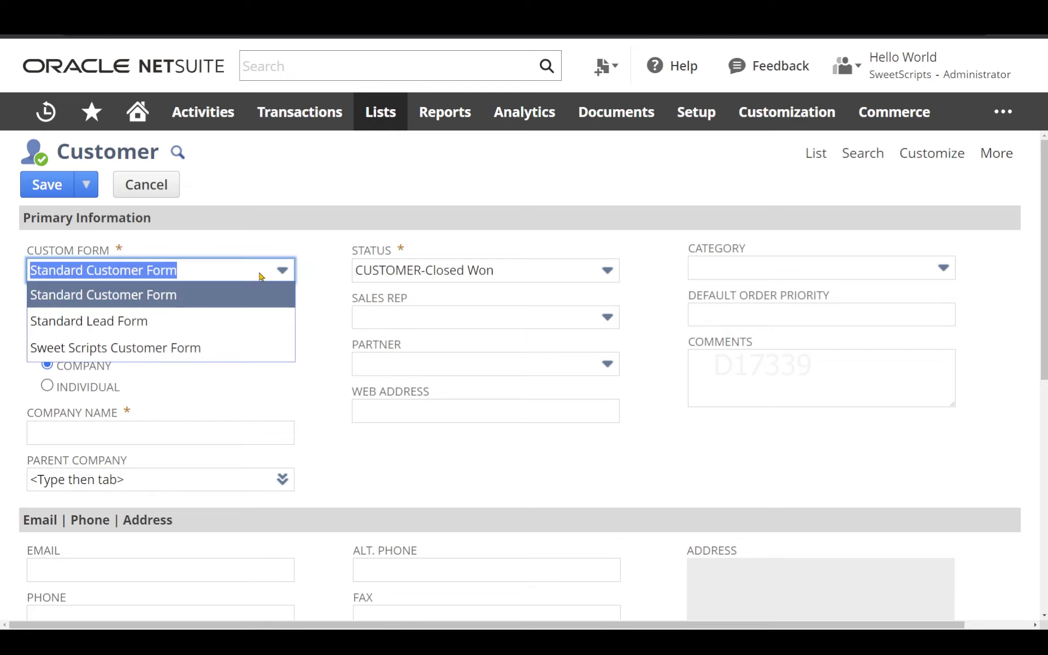
{"action": "left_click", "coordinate": [227, 348]}
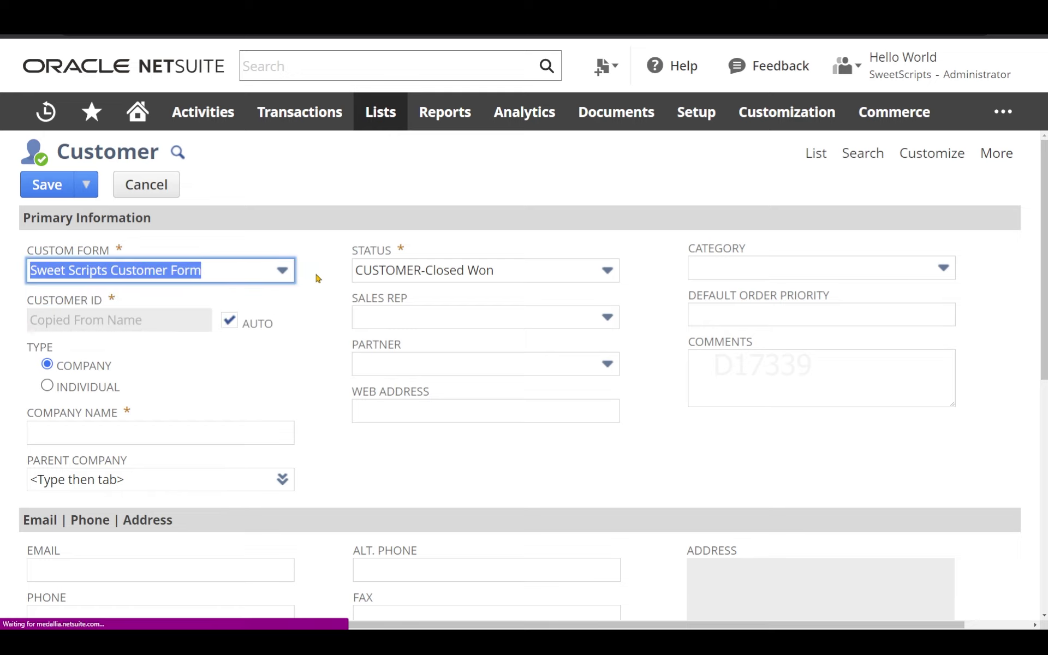